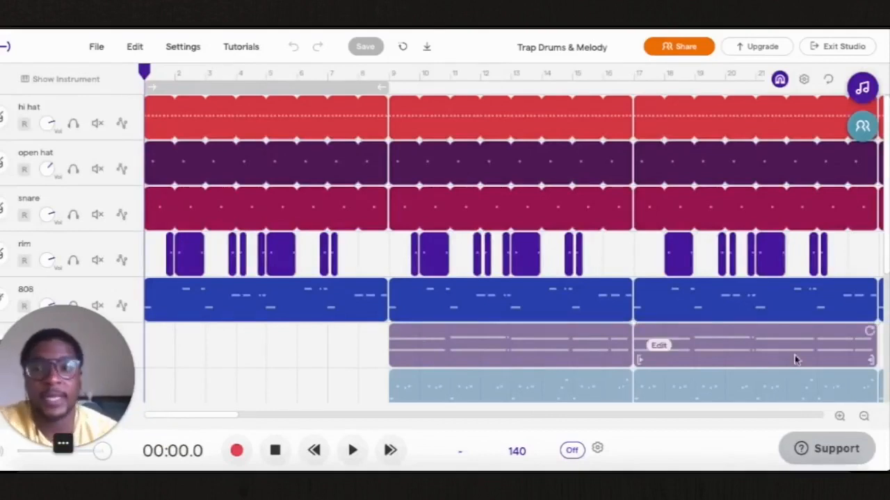
# Play the looped section from bar 1 to bar 9 with only the drums and 808, and turn looping off when done.
pyautogui.click(865, 417)
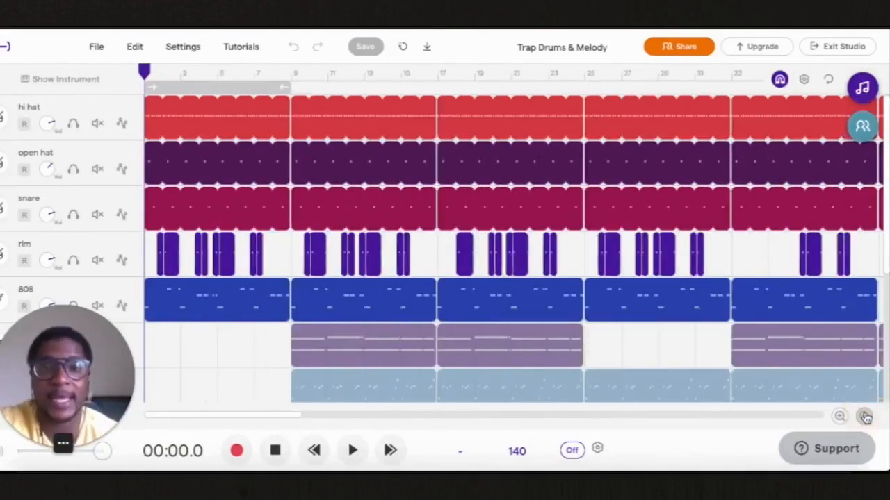
pyautogui.click(866, 416)
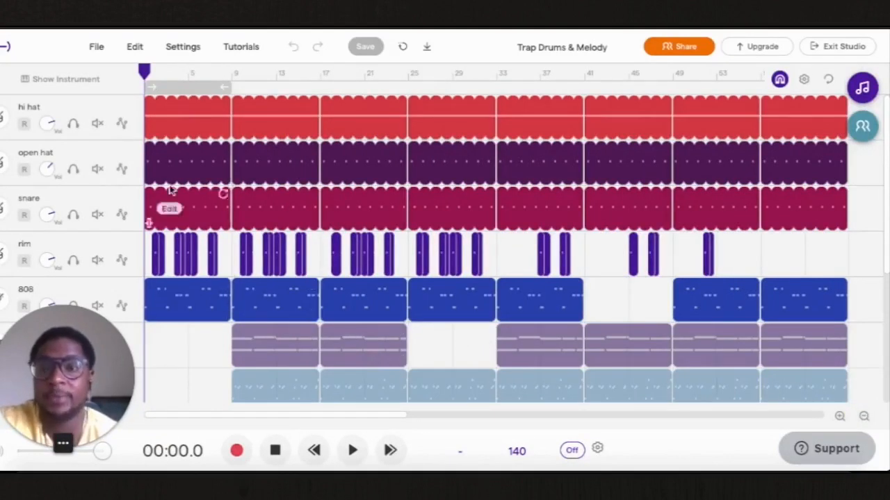
pyautogui.click(182, 88)
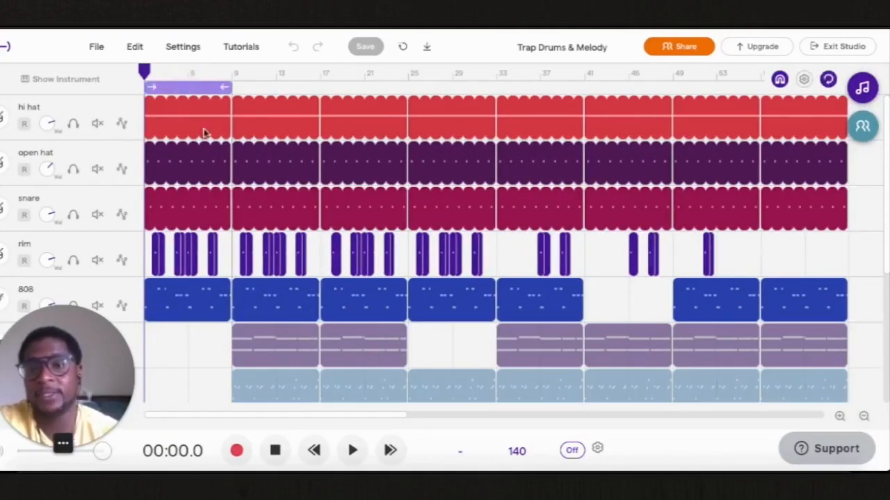
pyautogui.press('space')
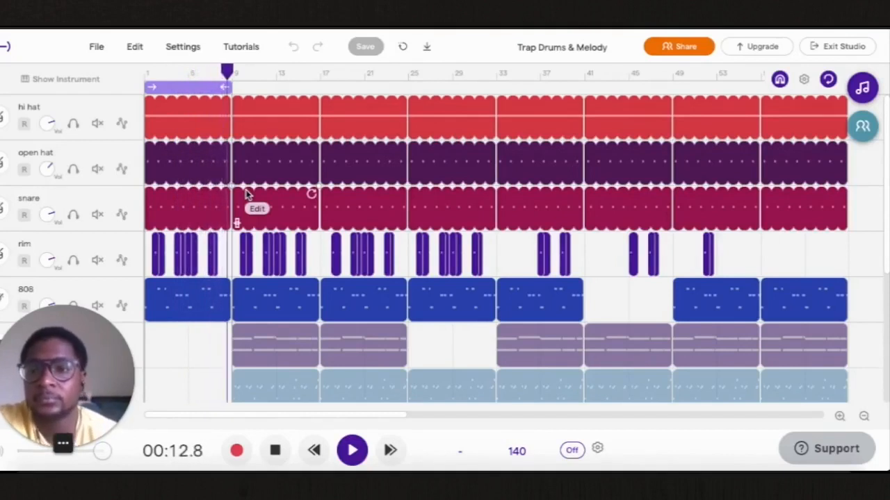
pyautogui.press('space')
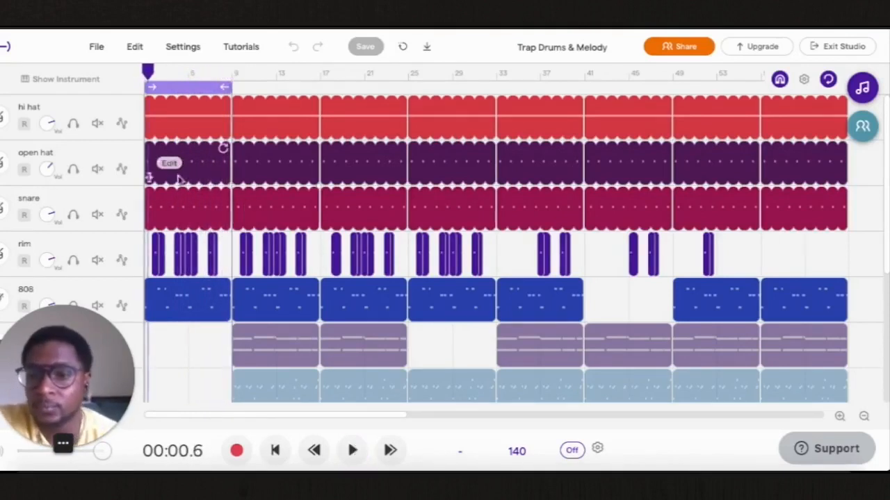
pyautogui.click(193, 89)
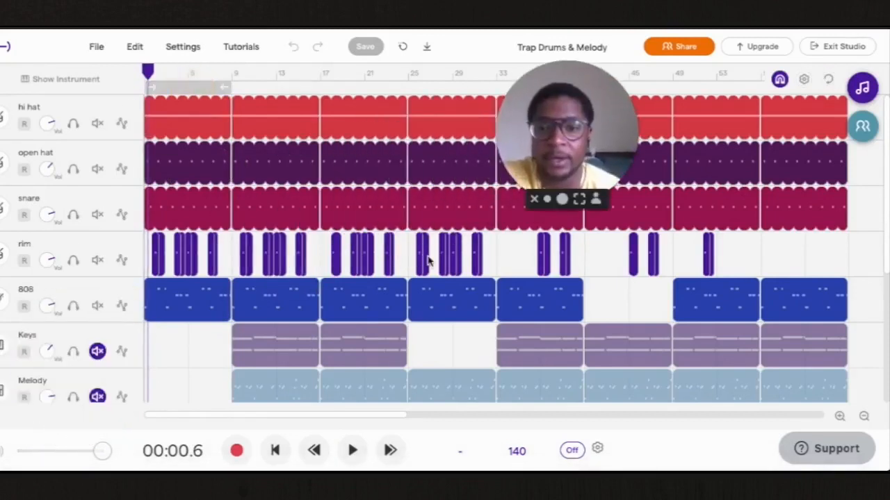
# Unmute the Keys, Melody and String Section tracks.
pyautogui.scroll(-3, 428, 256)
pyautogui.scroll(-2, 428, 257)
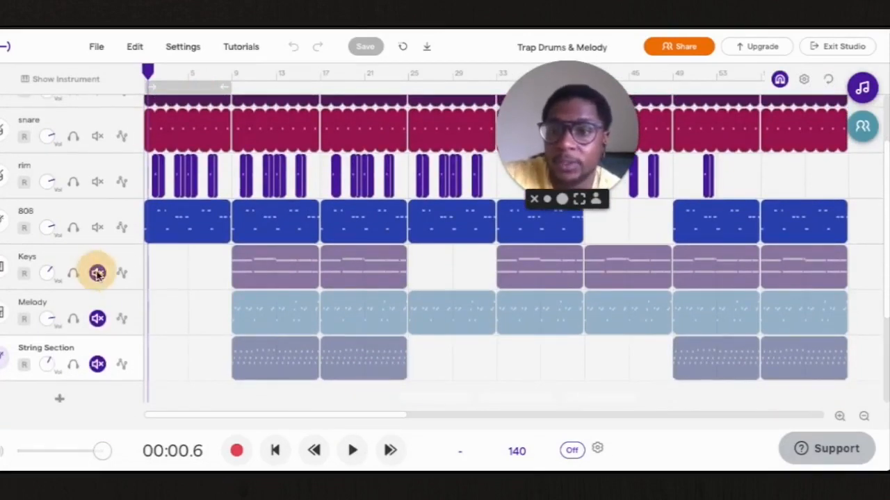
pyautogui.click(98, 318)
pyautogui.click(97, 273)
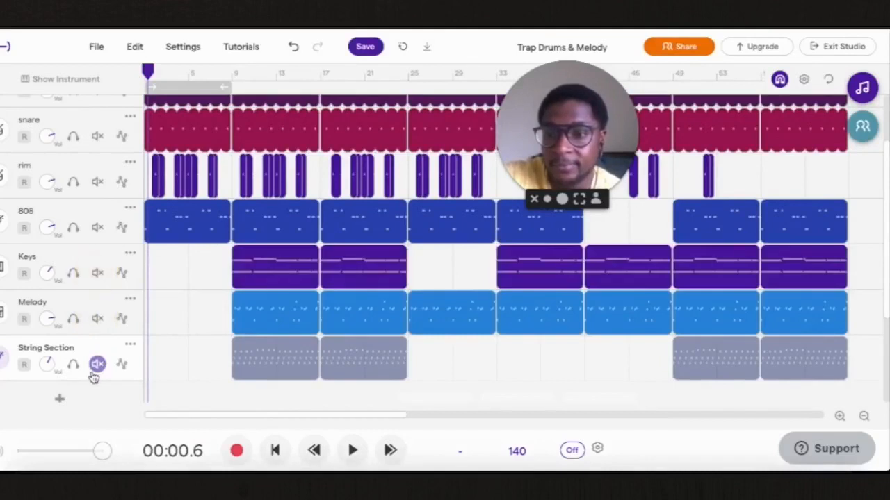
pyautogui.click(98, 364)
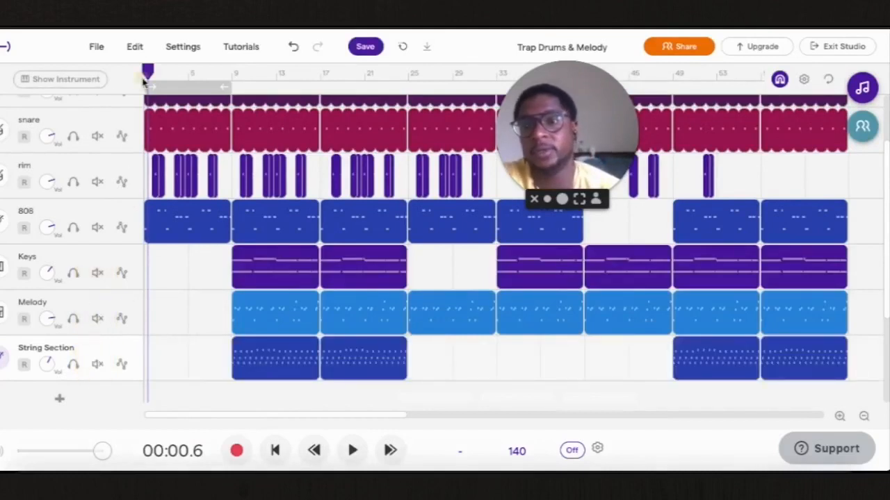
# Play the full arrangement from the beginning of bar 1 and stop around bar 29.
pyautogui.moveTo(144, 81)
pyautogui.mouseDown()
pyautogui.moveTo(127, 81)
pyautogui.moveTo(142, 74)
pyautogui.mouseUp()
pyautogui.press('space')
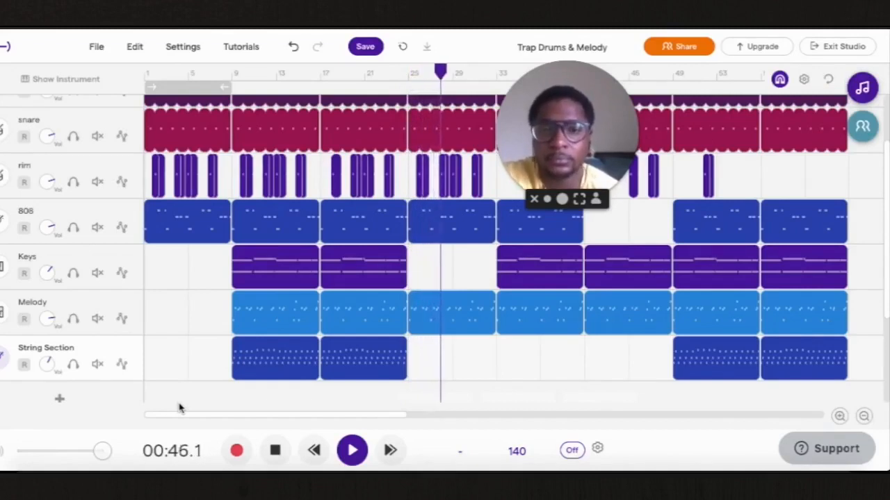
pyautogui.press('space')
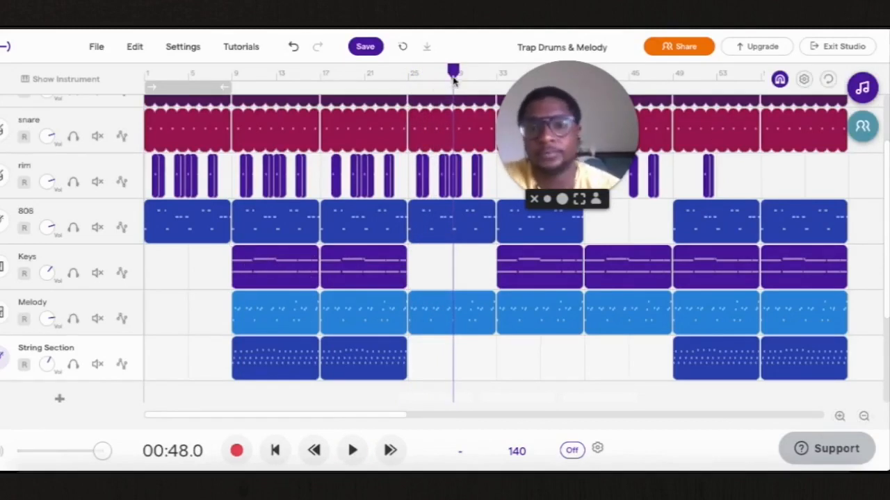
# Play from bar 9 with Keys soloed, adding the Melody and String Section tracks to the solo one after another, and stop at bar 25.
pyautogui.moveTo(453, 81); pyautogui.dragTo(248, 95)
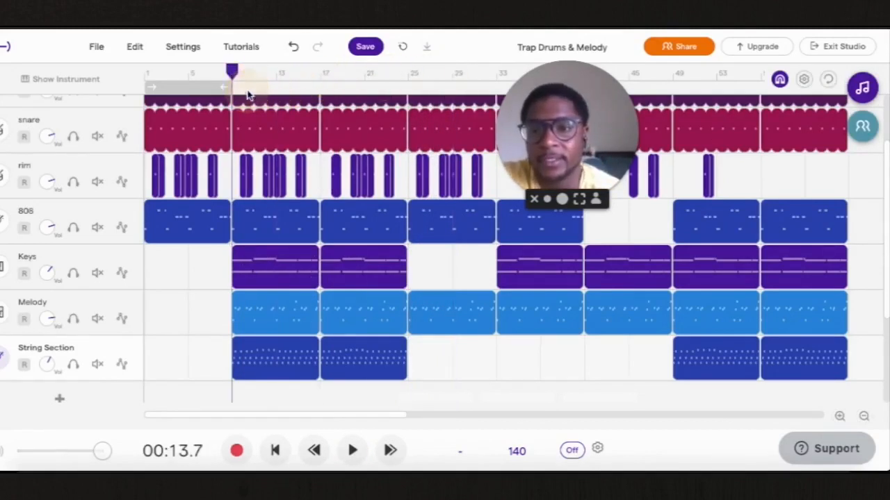
pyautogui.click(74, 273)
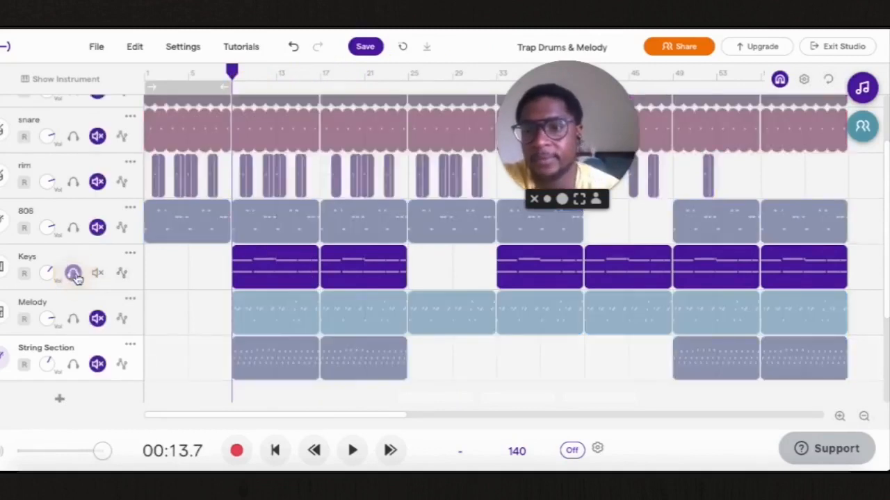
pyautogui.press('space')
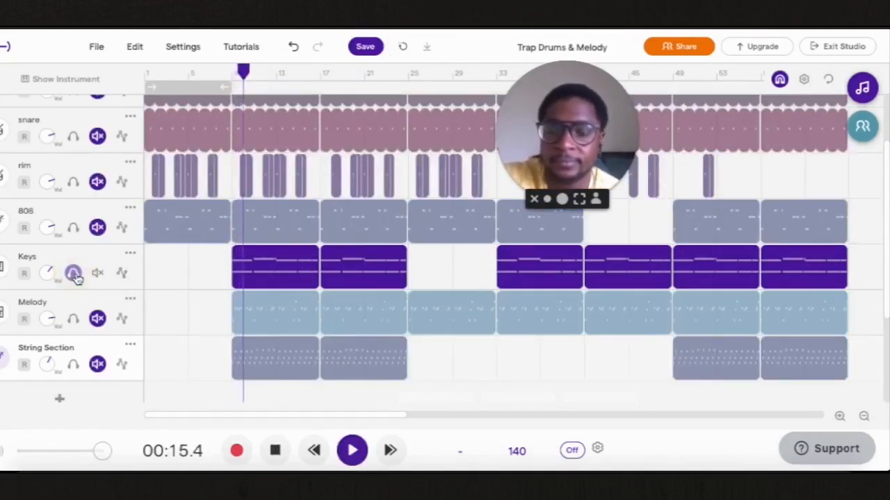
pyautogui.click(72, 319)
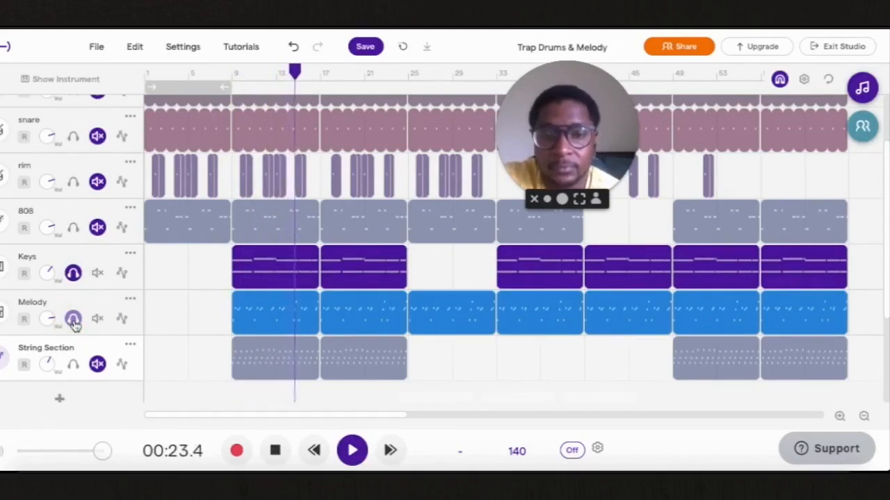
pyautogui.click(73, 366)
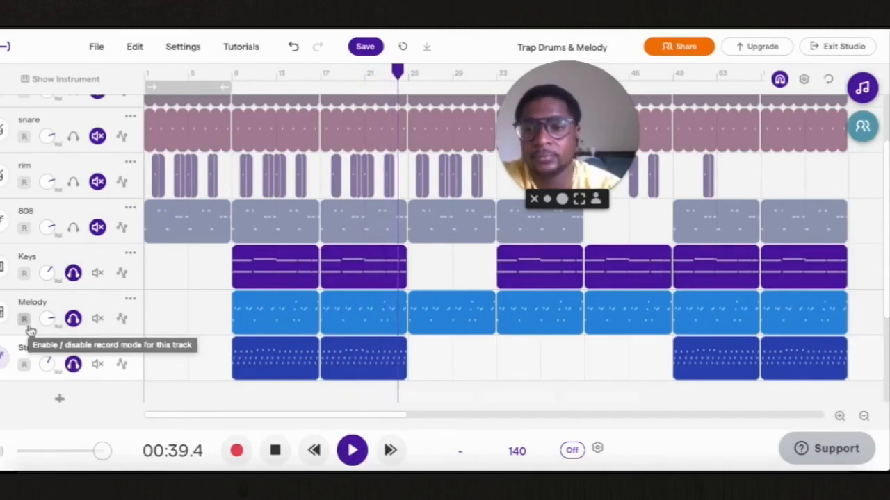
pyautogui.press('space')
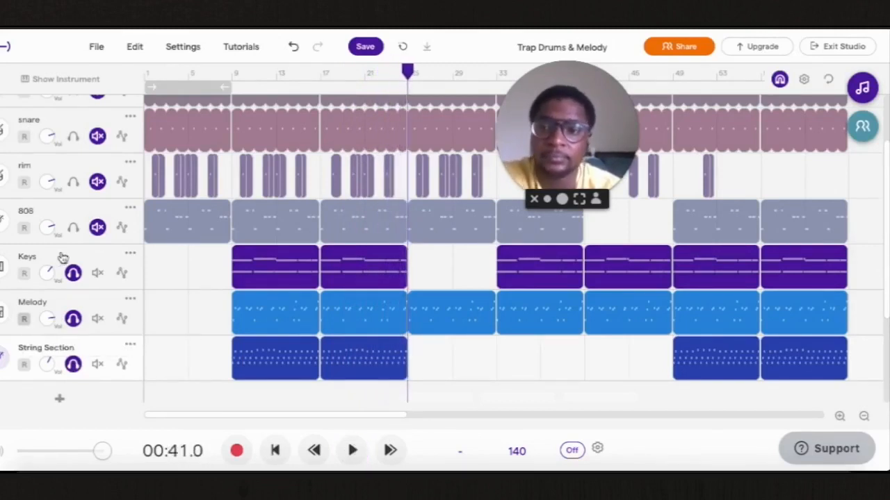
# Turn off solo on the Keys, Melody and String Section tracks.
pyautogui.click(73, 272)
pyautogui.click(73, 319)
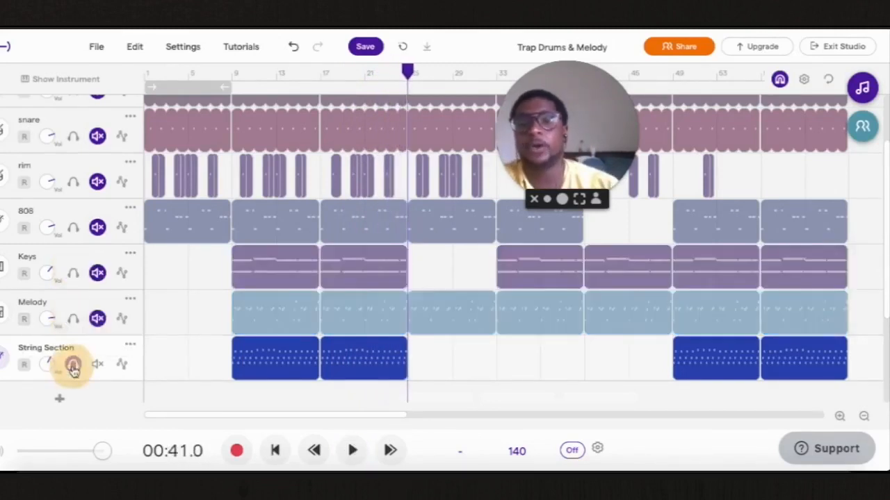
pyautogui.click(73, 364)
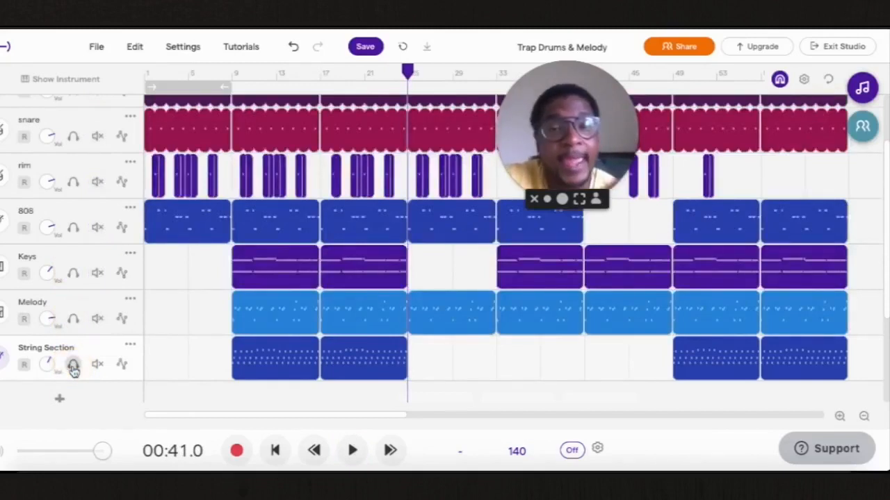
# Solo the Melody track, preview its Lyleish preset in the Synths Leads collection, and close its instrument.
pyautogui.click(72, 318)
pyautogui.click(2, 315)
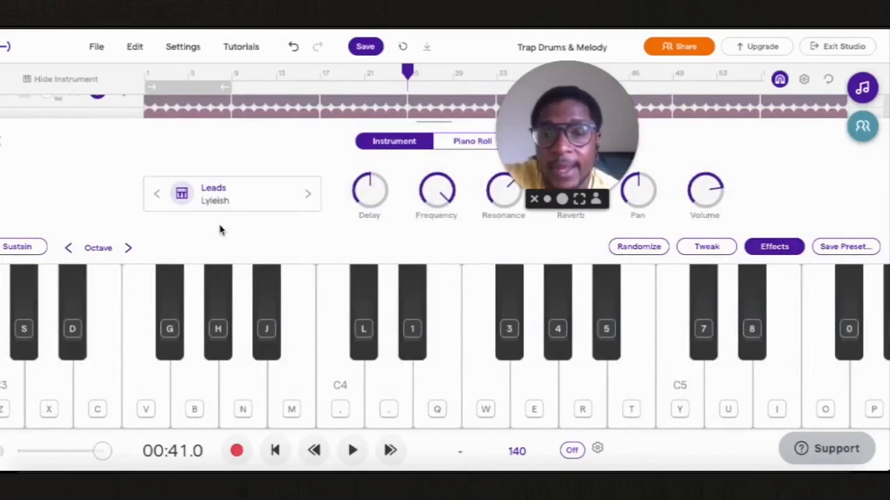
pyautogui.click(235, 203)
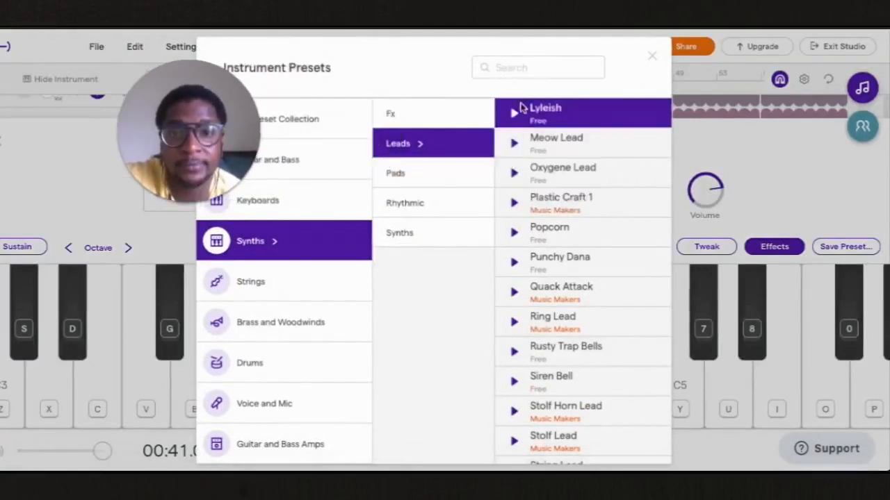
pyautogui.click(515, 116)
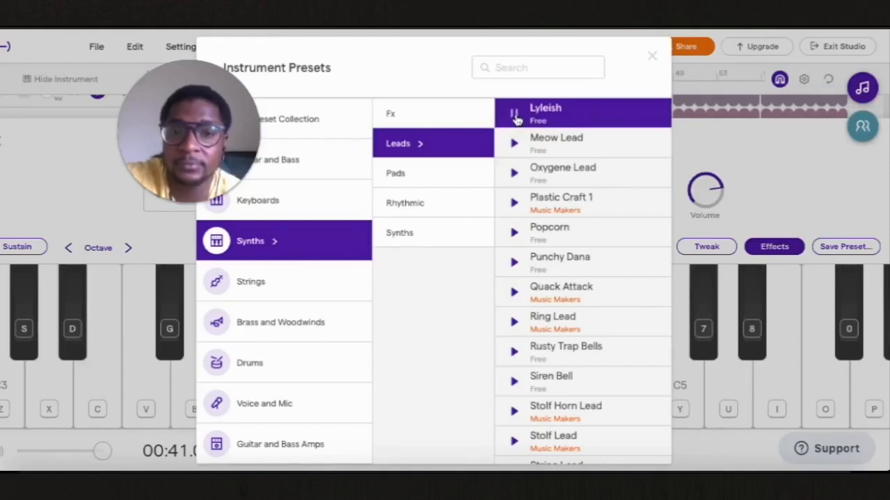
pyautogui.click(516, 119)
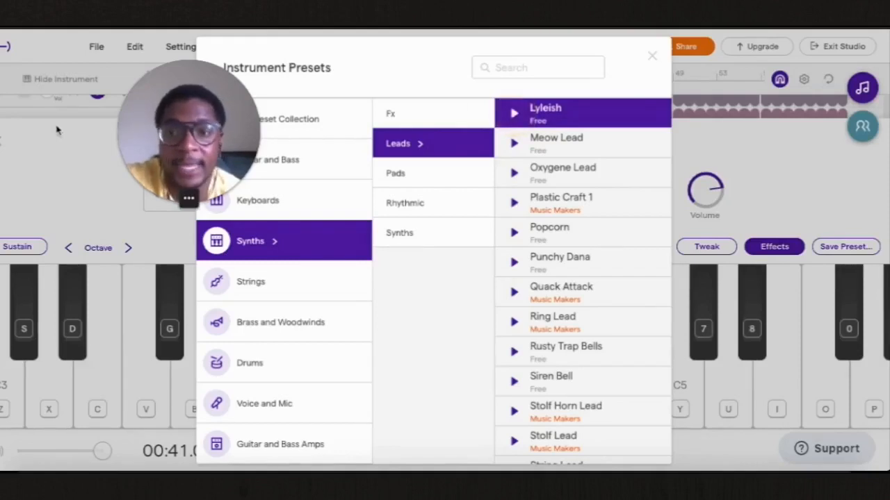
pyautogui.click(1, 146)
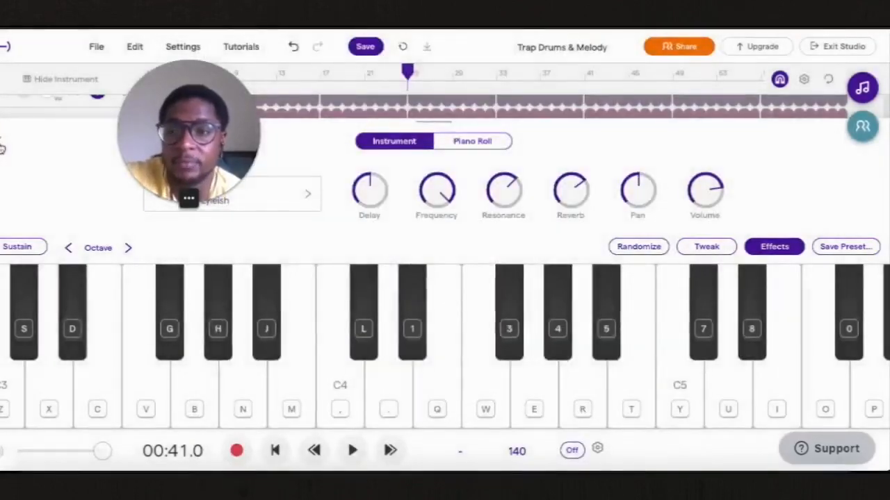
pyautogui.click(1, 148)
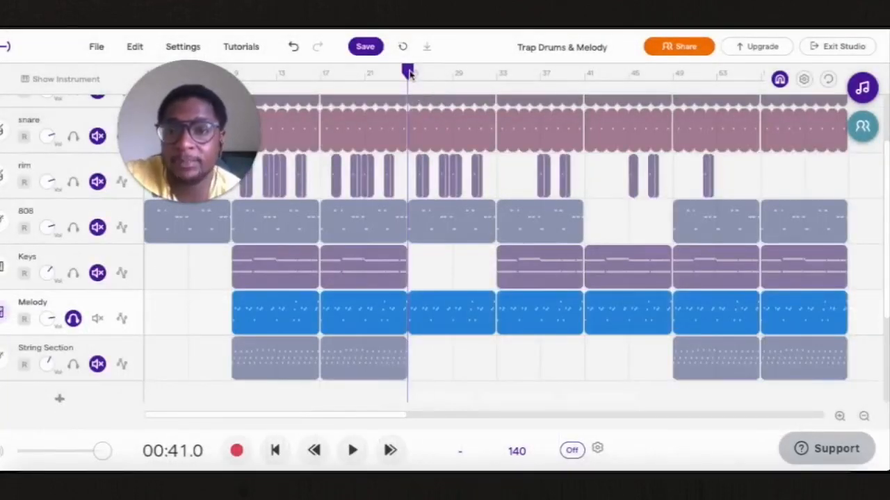
# Play the soloed Melody track from bar 9 and stop around bar 13.
pyautogui.moveTo(411, 74); pyautogui.dragTo(249, 94)
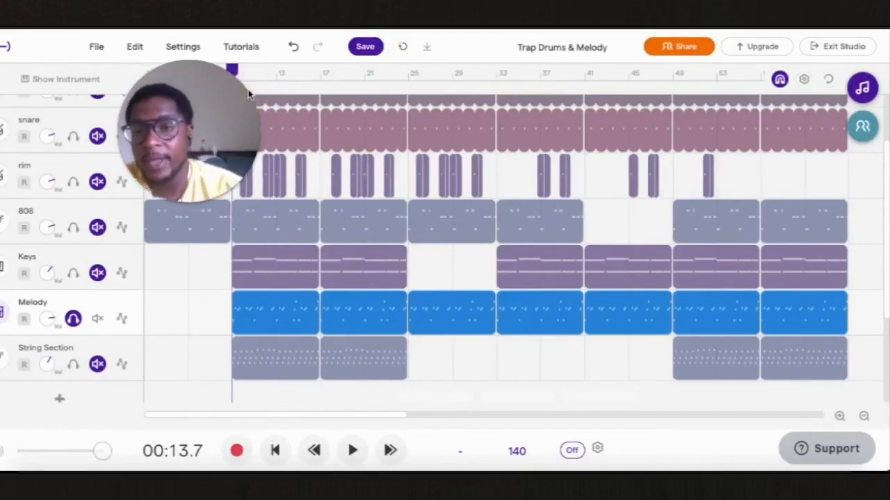
pyautogui.press('space')
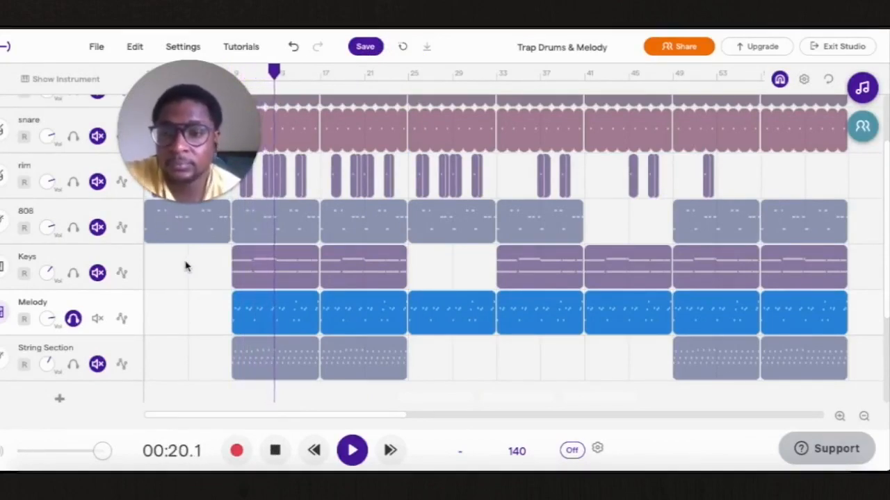
pyautogui.press('space')
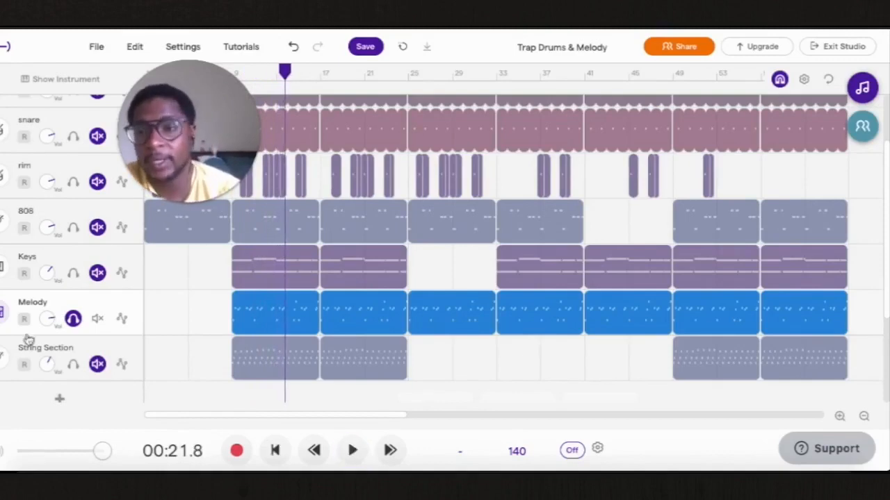
# Open the Melody track's instrument and play its tune live without recording, alternating low D with A, F-sharp and F, and ending on G and A-sharp.
pyautogui.click(4, 316)
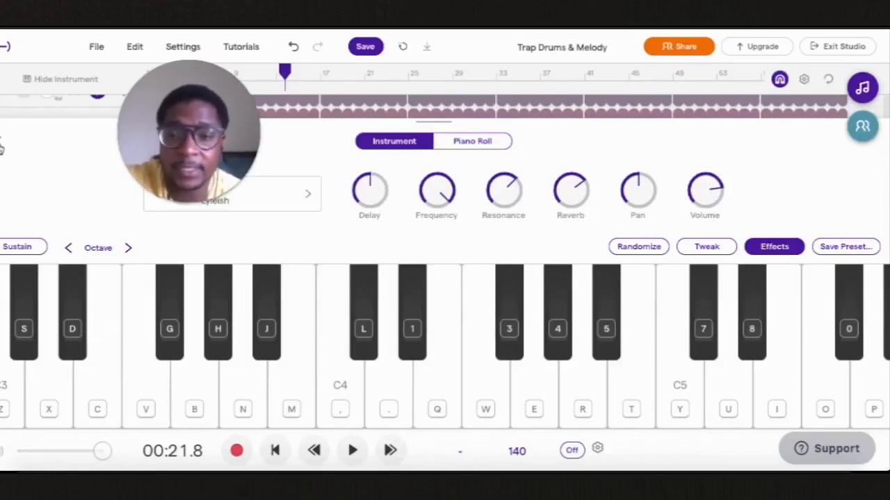
pyautogui.press('s')
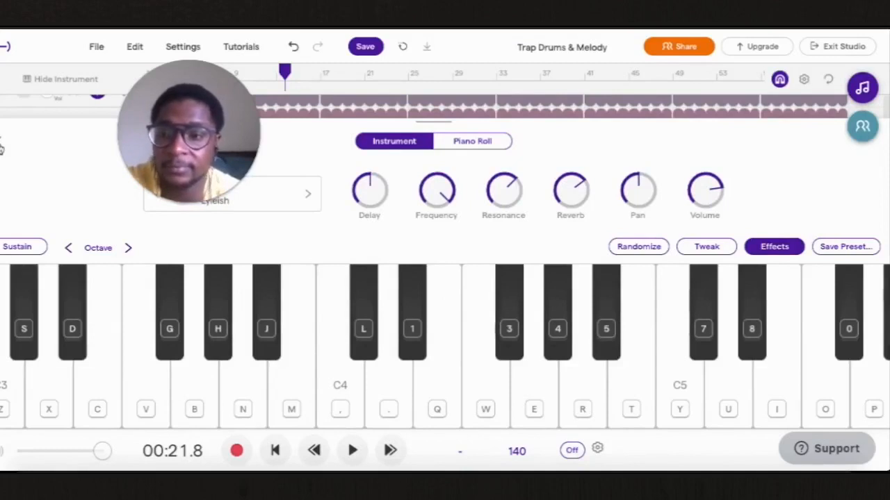
pyautogui.press('x')
pyautogui.press('n')
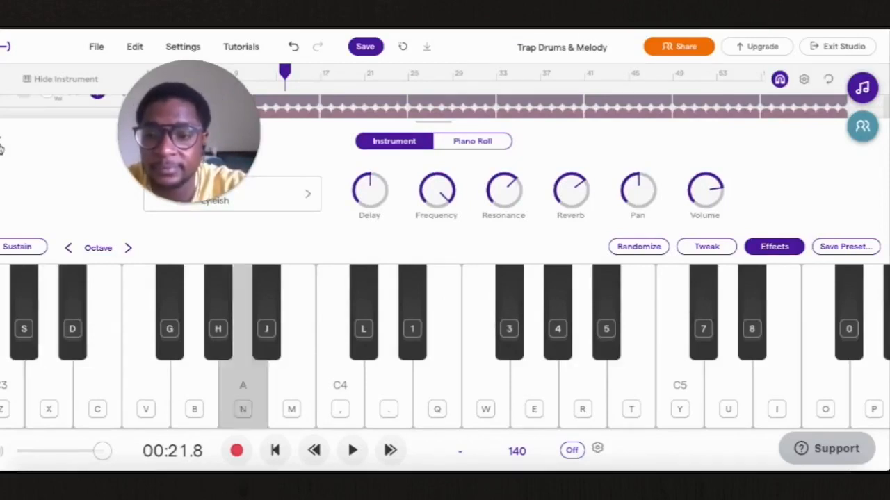
pyautogui.press('x')
pyautogui.press('g')
pyautogui.press('x')
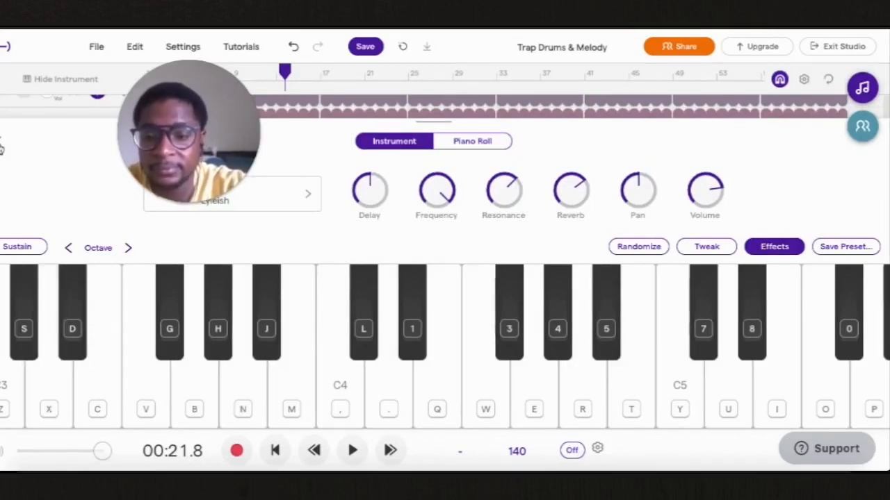
pyautogui.press('v')
pyautogui.press('x')
pyautogui.press('n')
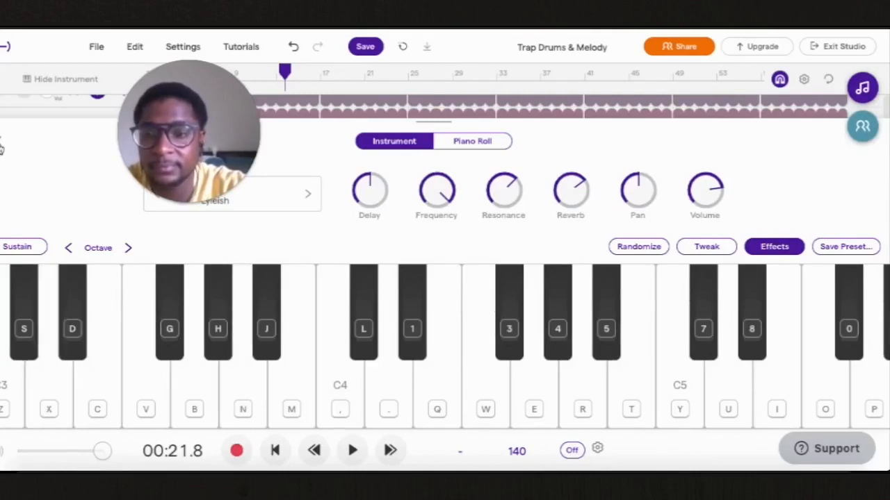
pyautogui.press('b')
pyautogui.press('j')
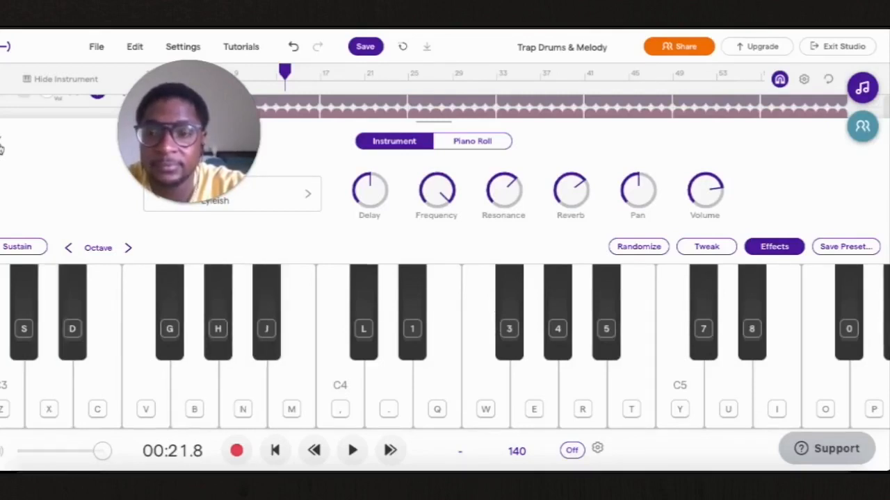
pyautogui.press('b')
pyautogui.press('j')
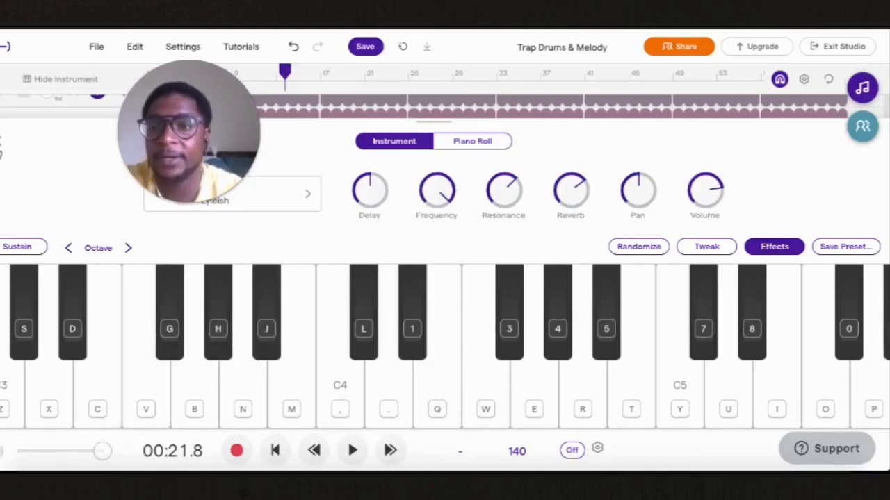
# Close the Melody track's instrument, turn off its solo, and return the playhead to bar 9.
pyautogui.click(1, 148)
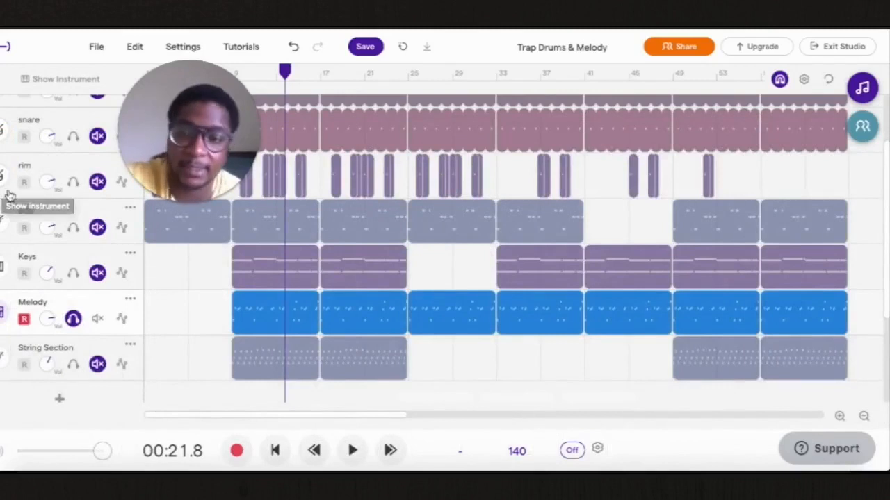
pyautogui.click(73, 321)
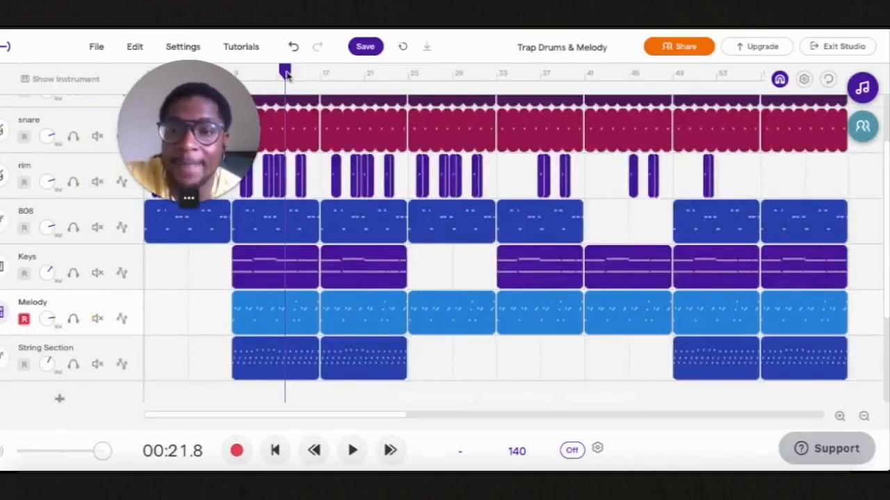
pyautogui.moveTo(287, 75); pyautogui.dragTo(241, 84)
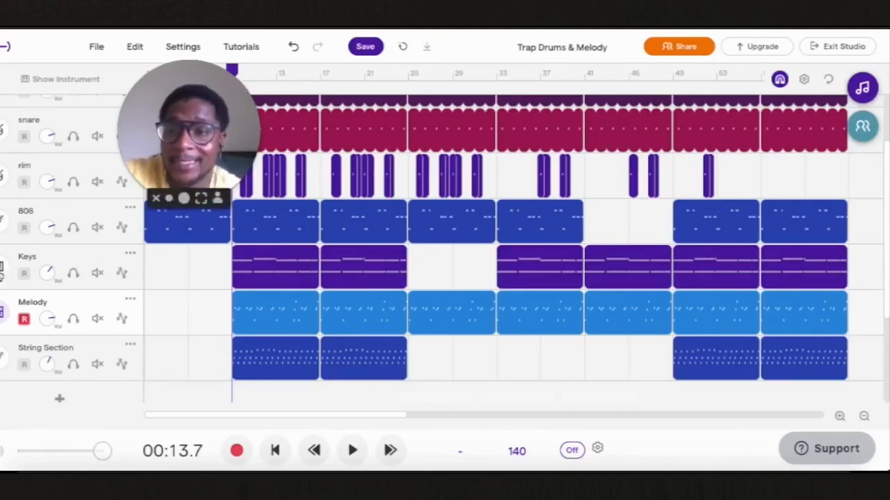
# Open the Keys track's instrument, preview its Pressure preset in the Keyboards Pianos collection, and close the instrument.
pyautogui.click(1, 275)
pyautogui.moveTo(215, 94); pyautogui.dragTo(616, 102)
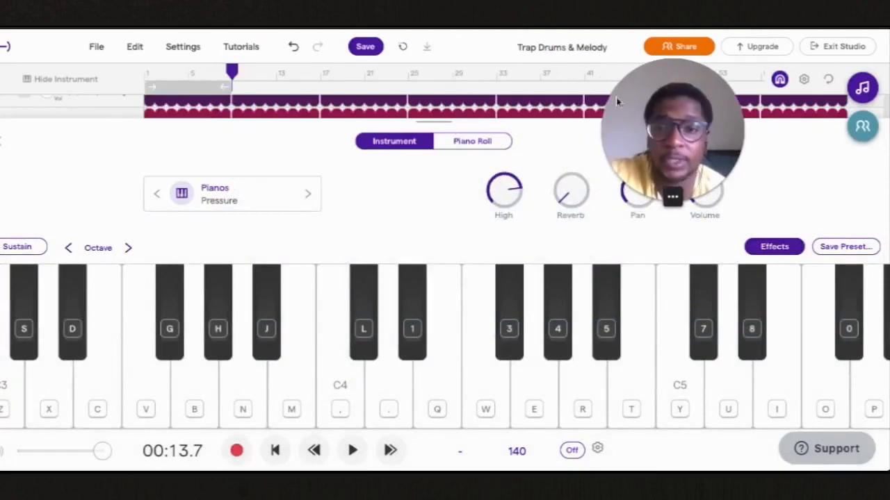
pyautogui.click(215, 201)
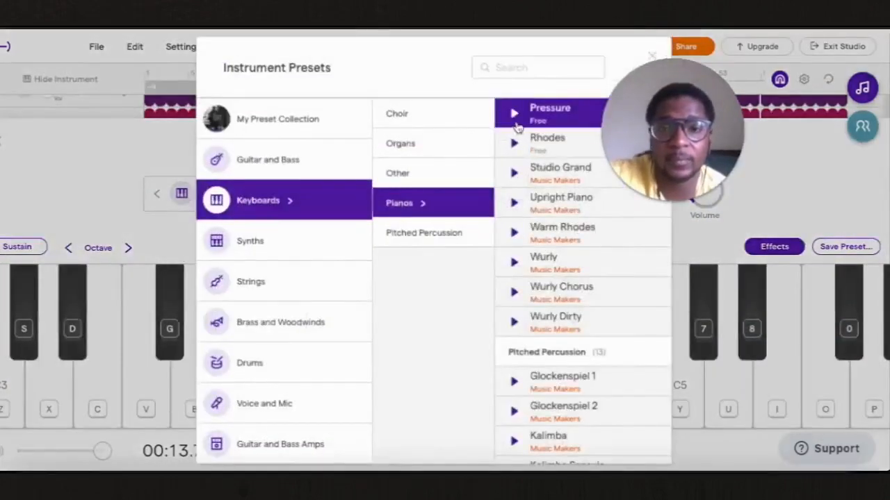
pyautogui.click(514, 116)
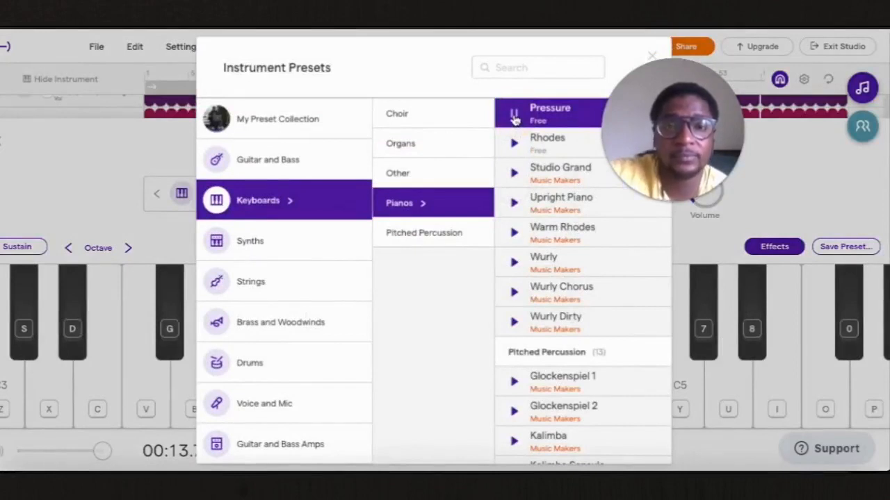
pyautogui.click(515, 118)
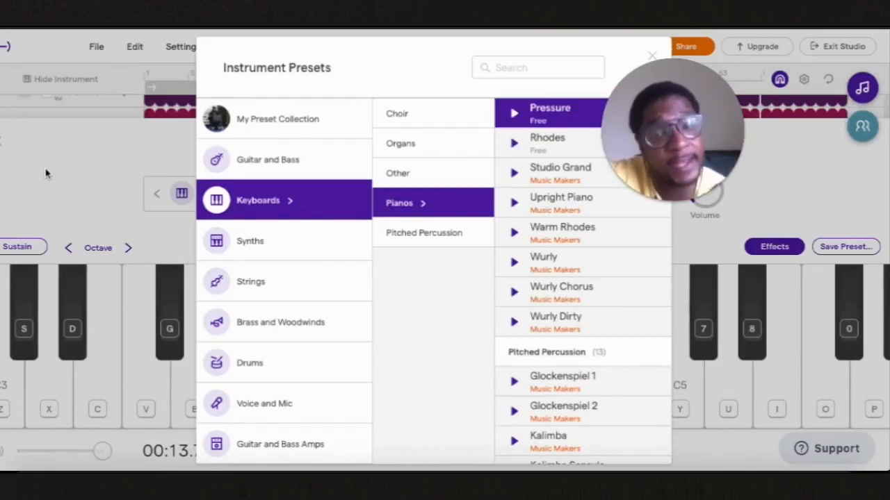
pyautogui.click(1, 150)
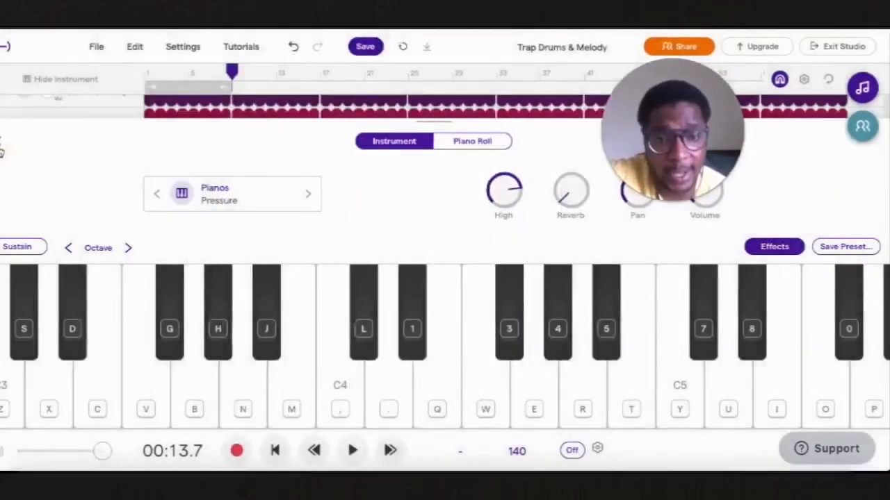
pyautogui.click(1, 145)
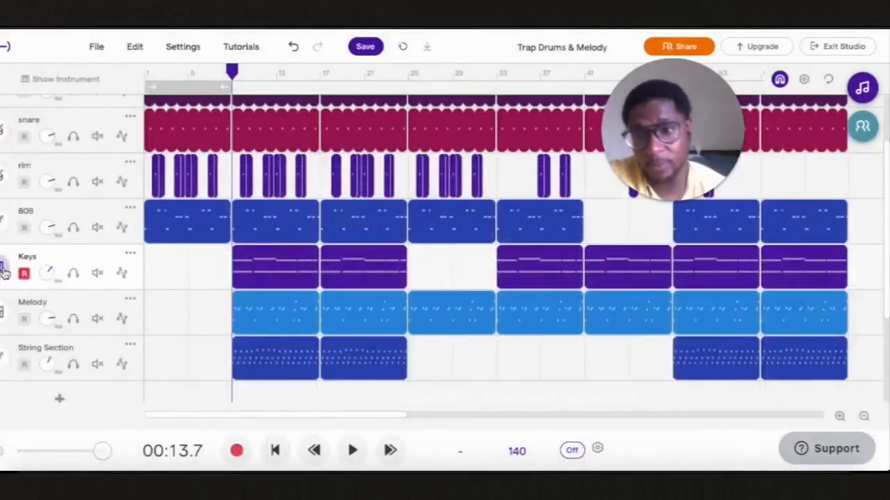
# Play the soloed Keys track from bar 9, add the Melody track to the solo during playback, and stop around bar 22.
pyautogui.click(73, 273)
pyautogui.press('space')
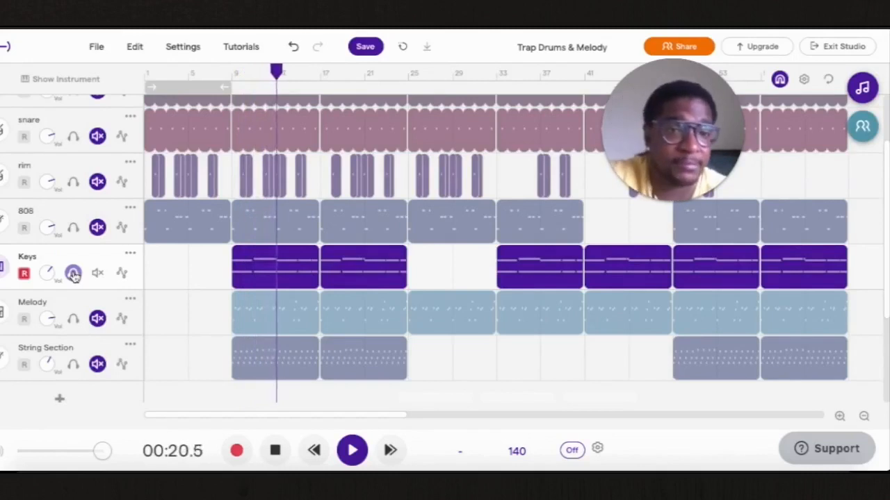
pyautogui.click(74, 274)
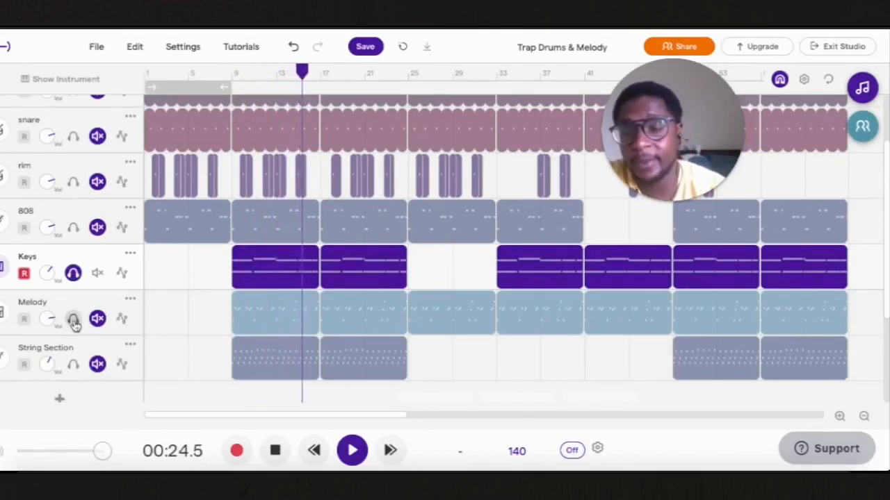
pyautogui.click(74, 319)
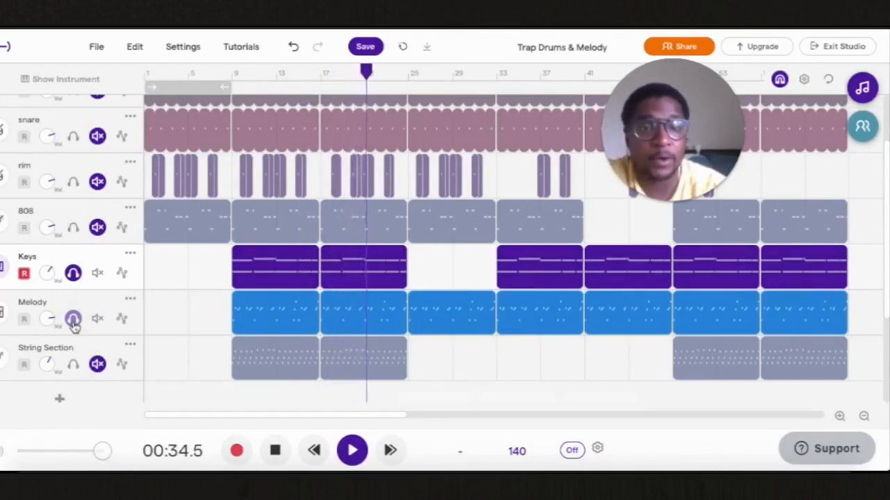
pyautogui.press('space')
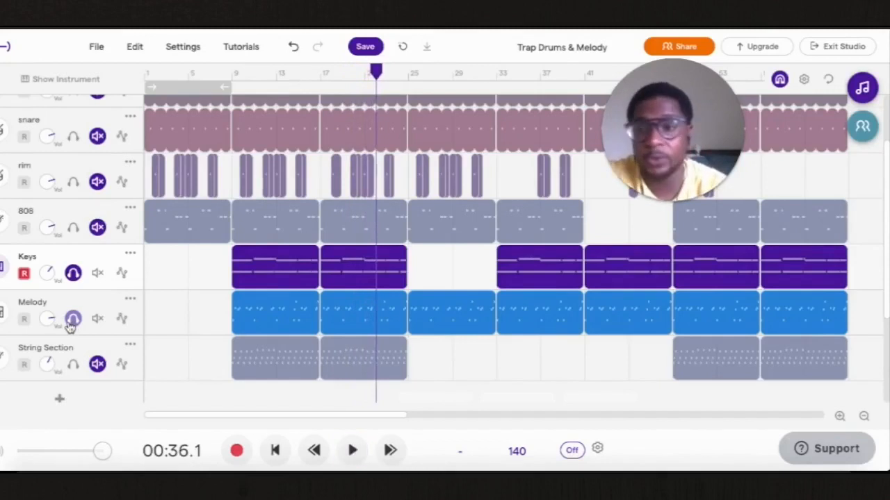
# Turn off solo on the Keys and Melody tracks.
pyautogui.click(73, 318)
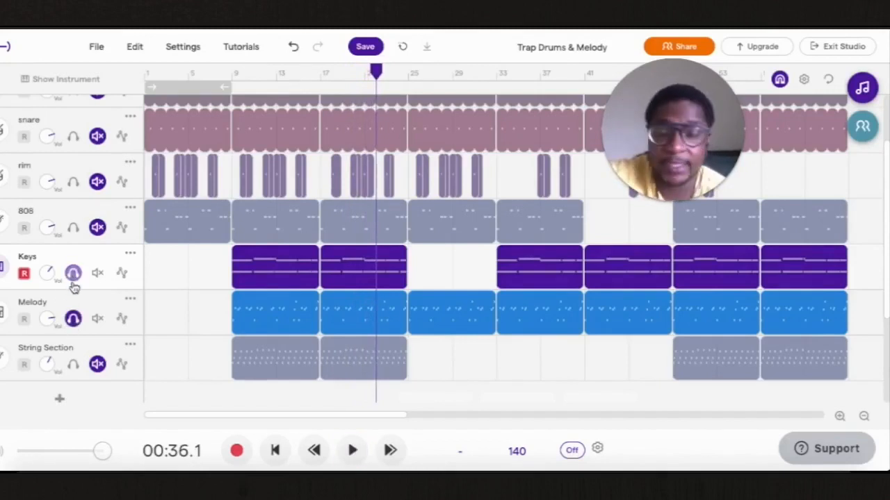
pyautogui.click(74, 274)
pyautogui.click(73, 319)
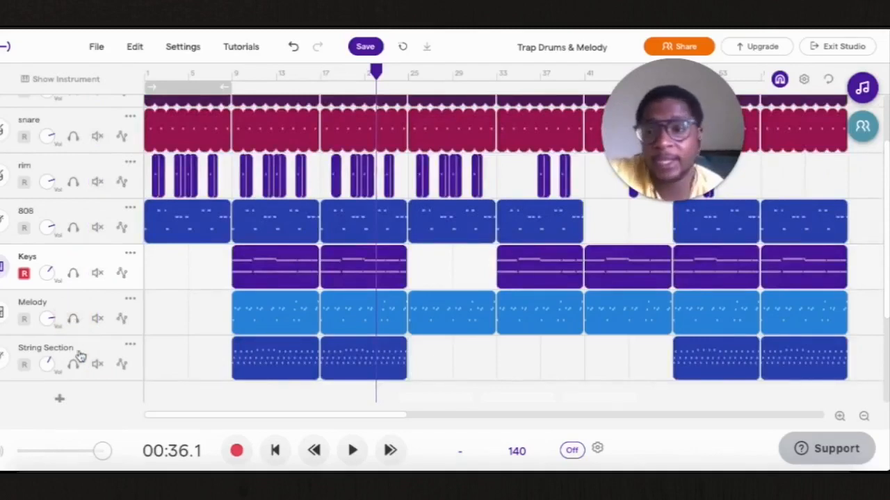
# View the String Section track's instrument, close it, and move the playhead back to bar 9.
pyautogui.click(1, 368)
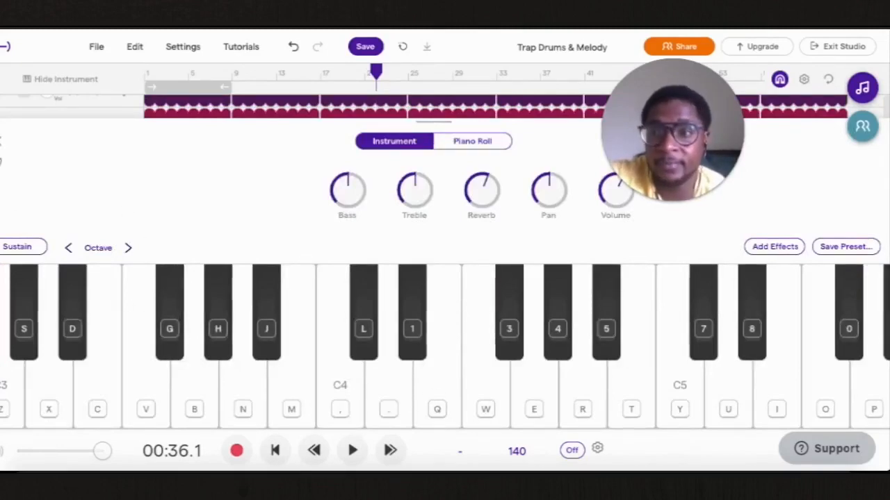
pyautogui.click(2, 142)
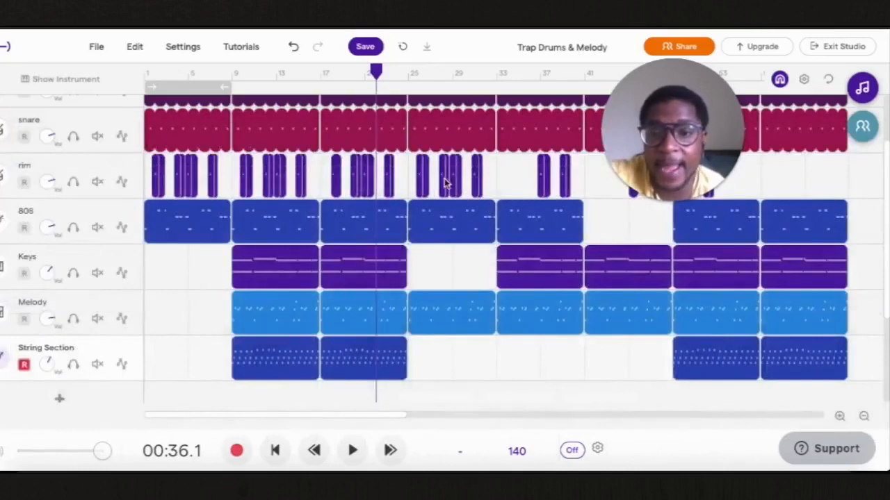
pyautogui.moveTo(391, 71); pyautogui.dragTo(249, 97)
# Play the soloed String Section from bar 9, adding Melody and then Keys to the solo, and stop at bar 25.
pyautogui.click(73, 365)
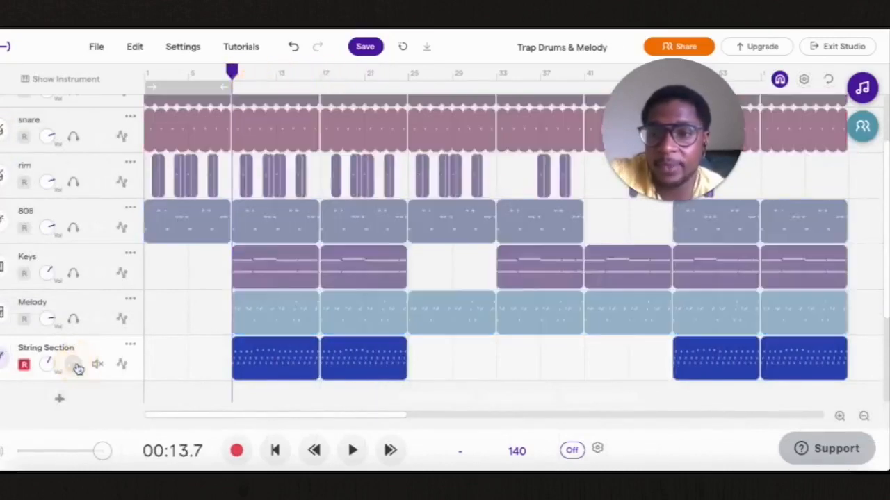
pyautogui.press('space')
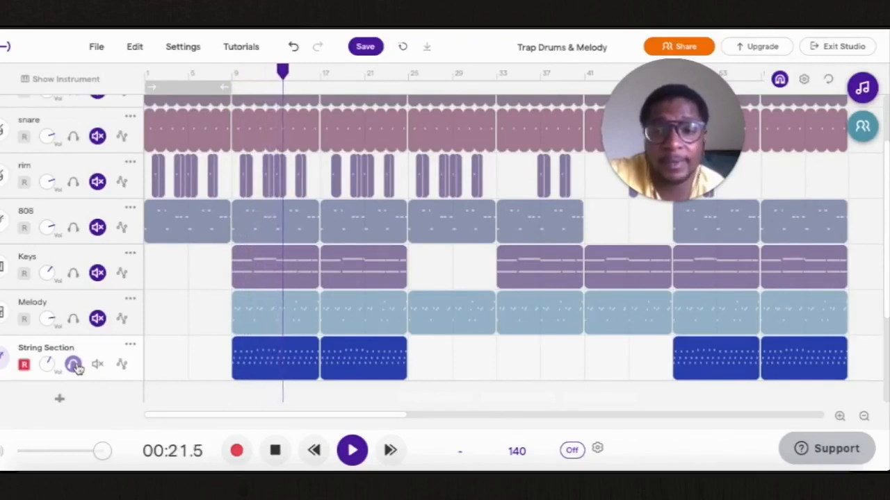
pyautogui.click(74, 365)
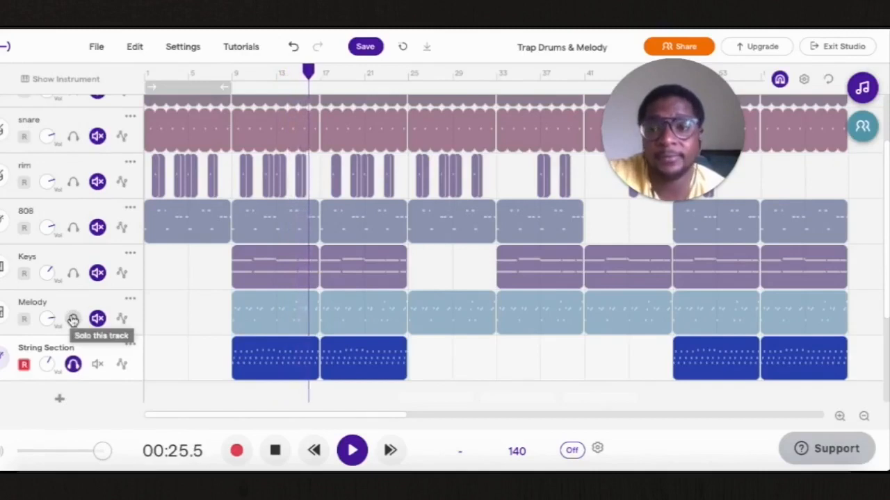
pyautogui.click(73, 319)
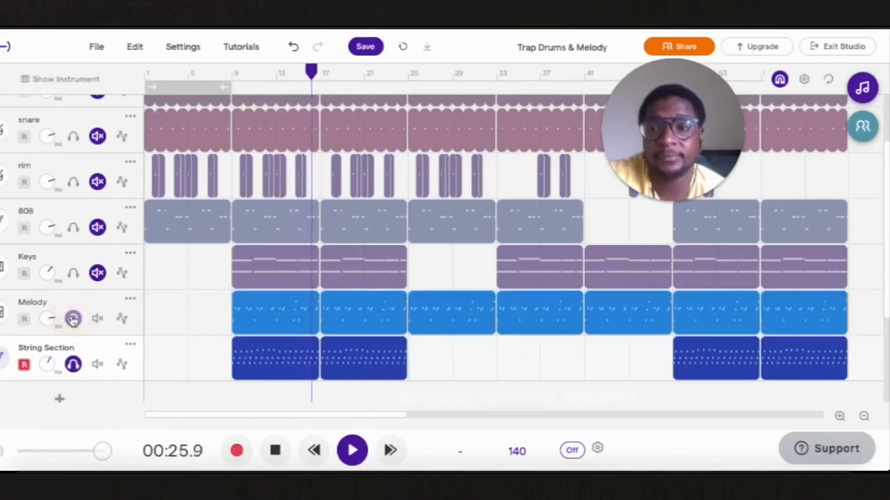
pyautogui.click(73, 273)
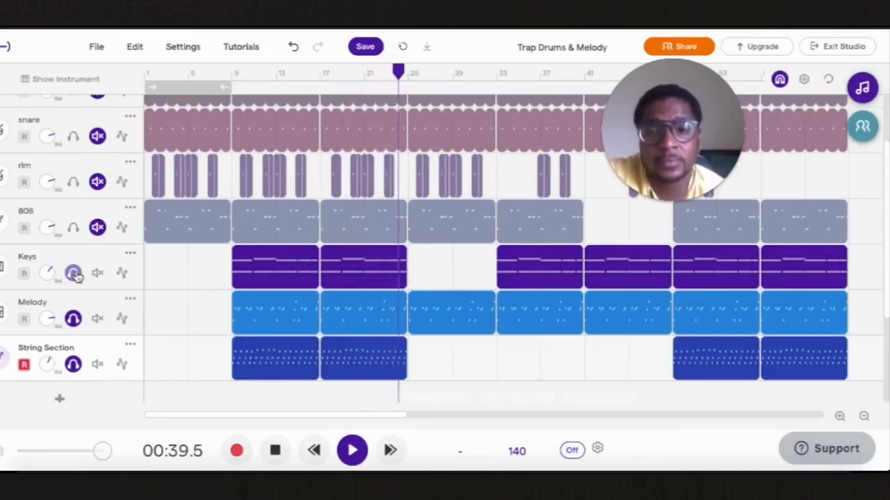
pyautogui.press('space')
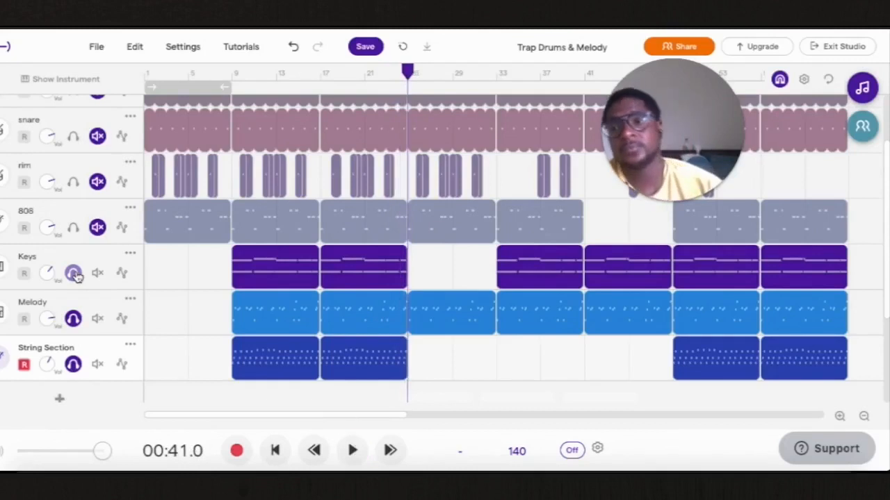
# Turn off solo on the Keys, Melody and String Section tracks so the whole arrangement is audible.
pyautogui.click(74, 273)
pyautogui.click(73, 318)
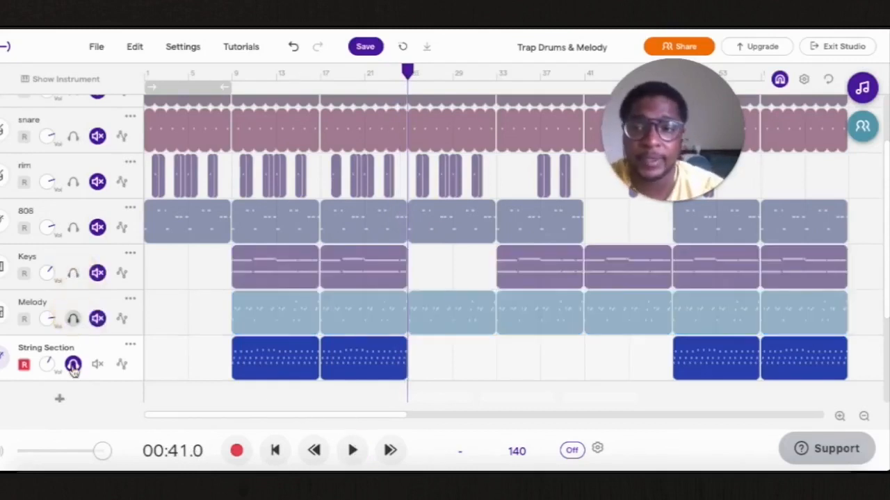
pyautogui.click(73, 364)
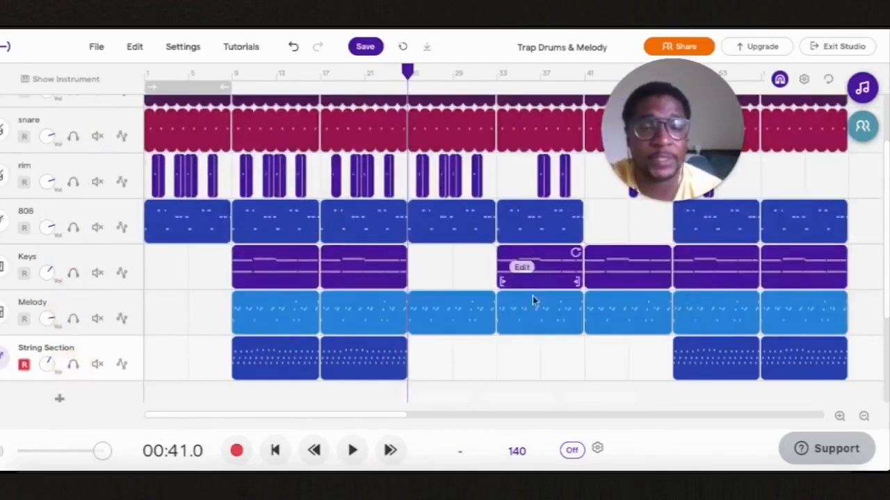
# Play the full arrangement from bar 9 with the whole song in view, and stop around bar 51.
pyautogui.click(864, 416)
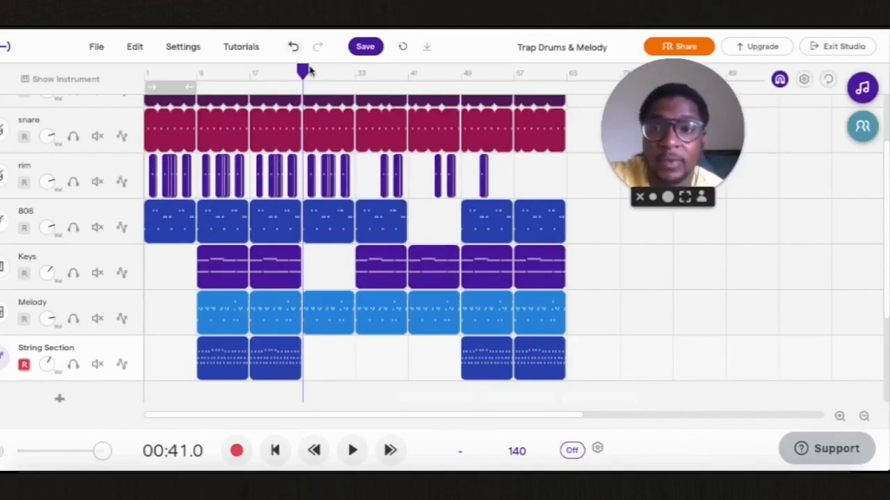
pyautogui.moveTo(310, 70); pyautogui.dragTo(186, 67)
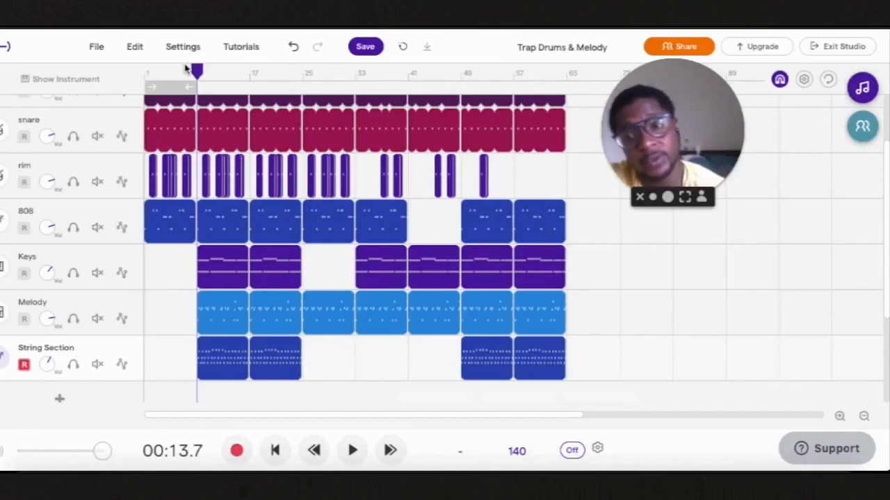
pyautogui.press('space')
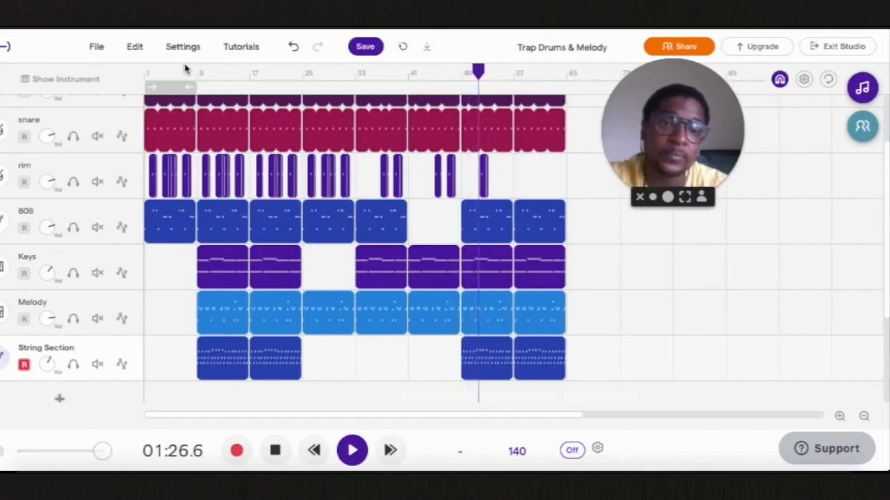
pyautogui.press('space')
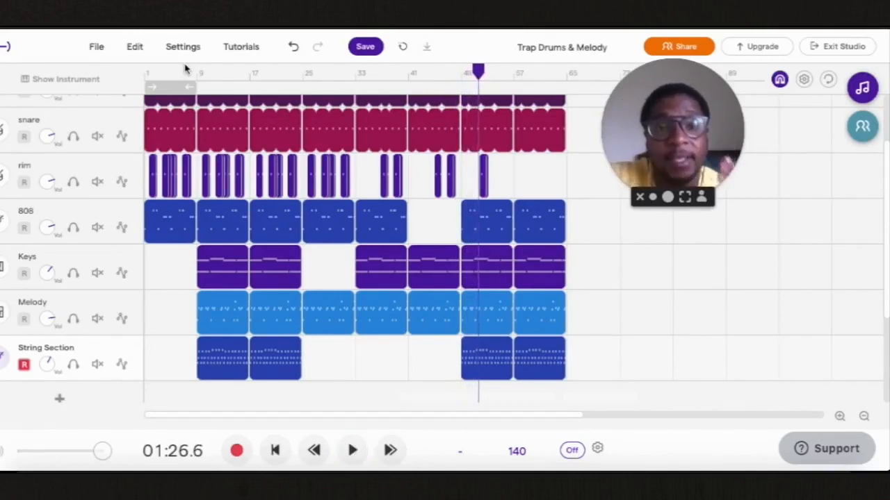